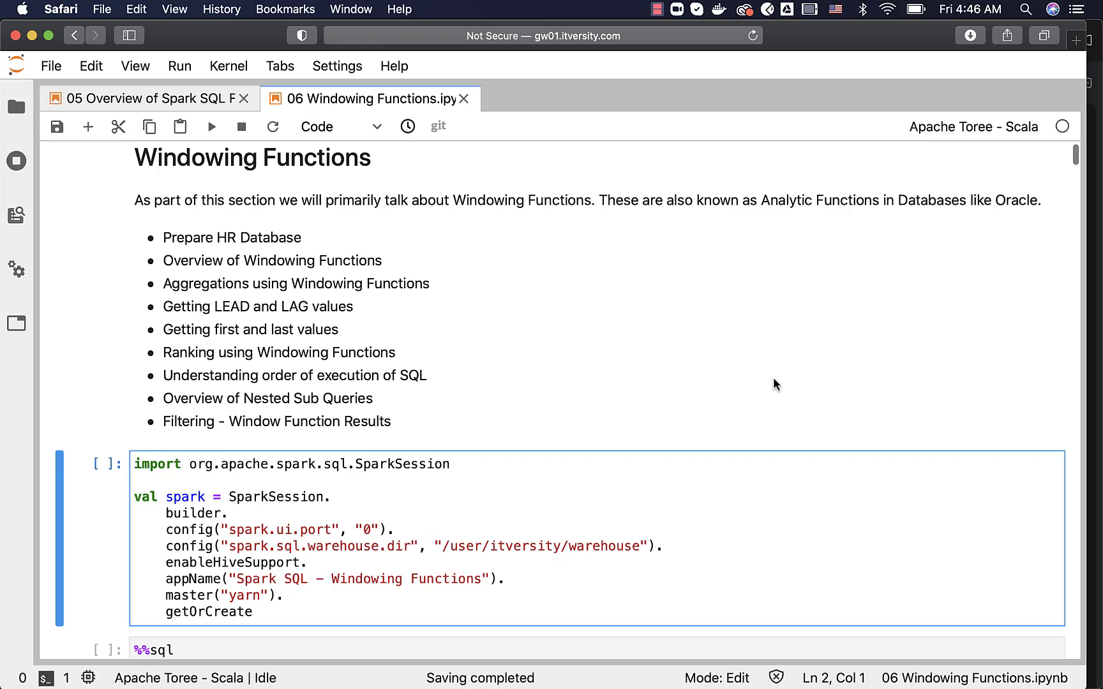
pyautogui.scroll(-2, 773, 378)
# Step: Run the SparkSession code cell in the Windowing Functions notebook to create the session
pyautogui.click(573, 450)
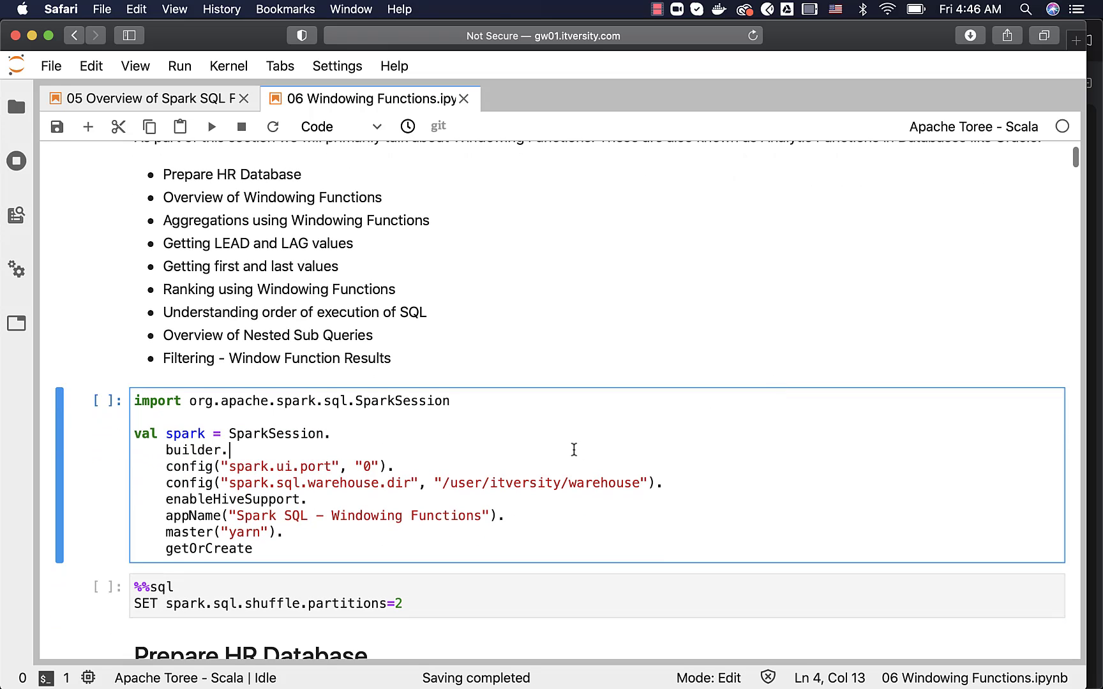
pyautogui.hotkey('shift', 'Return')
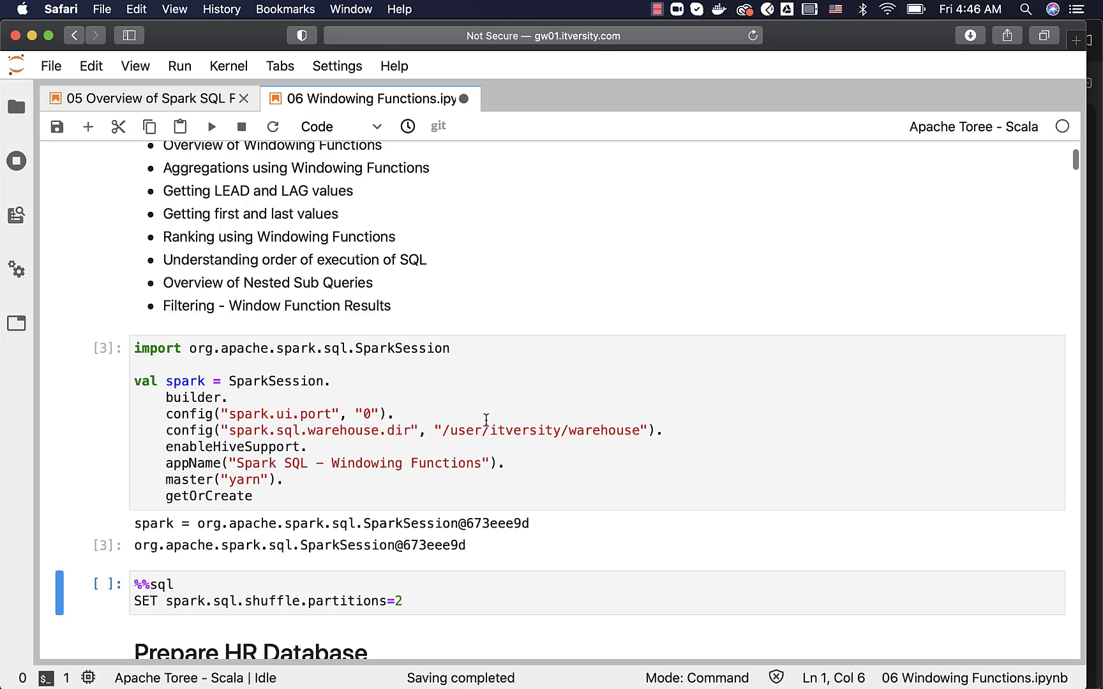
pyautogui.scroll(-2, 440, 417)
# Step: Run the %%sql cell that sets spark.sql.shuffle.partitions to 2
pyautogui.click(423, 508)
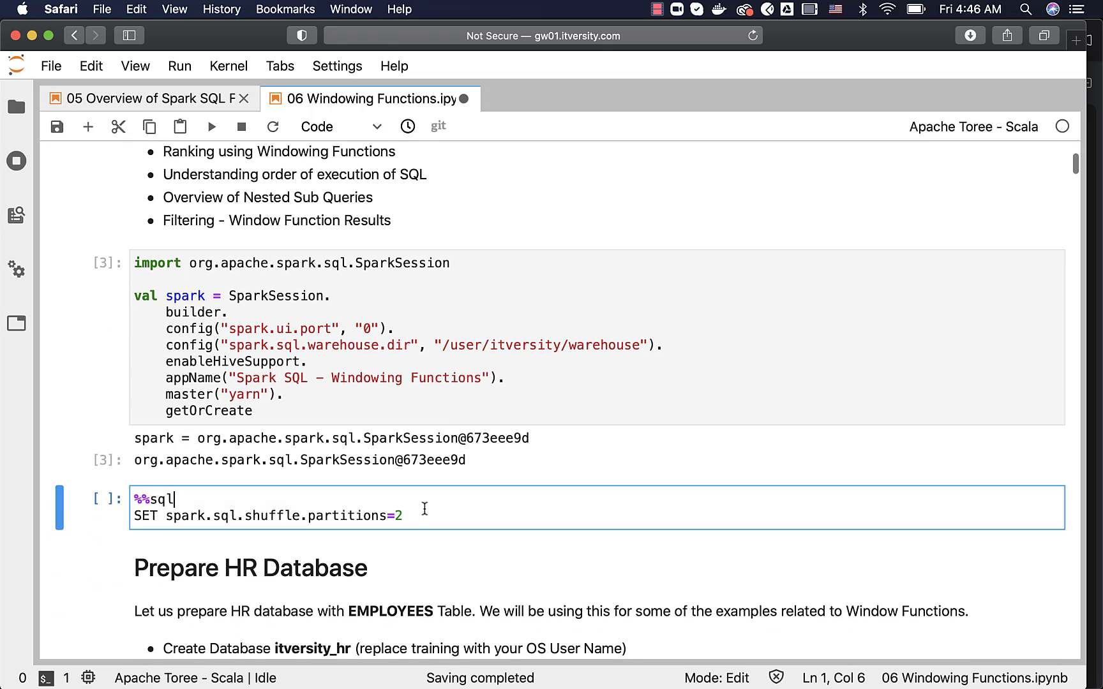
pyautogui.hotkey('shift', 'Return')
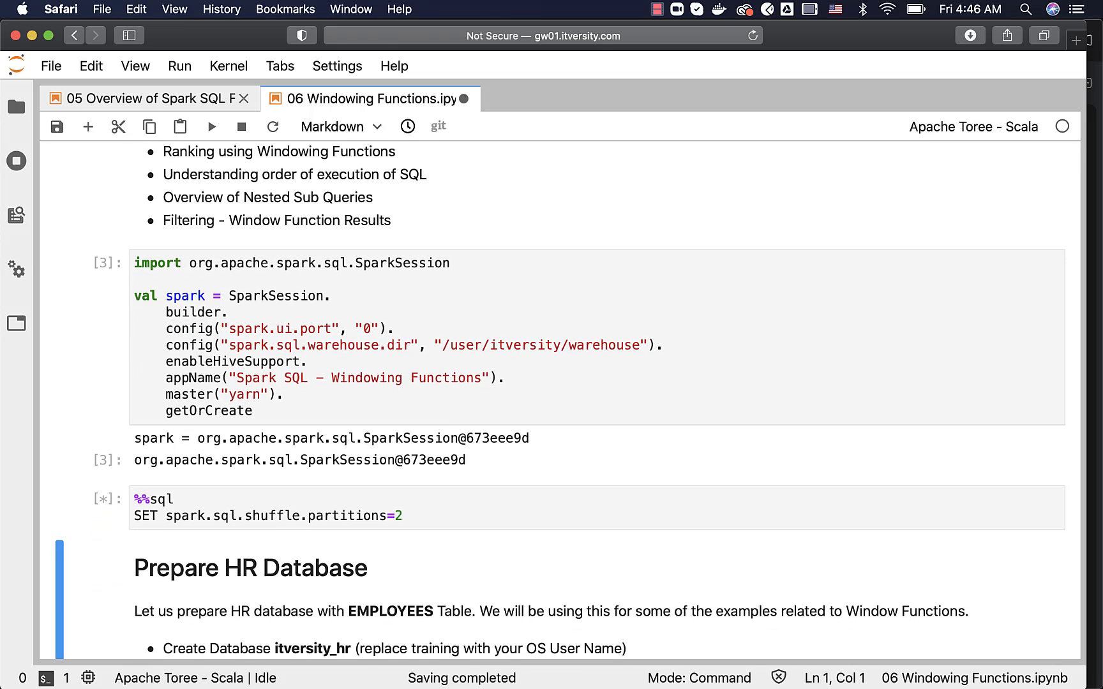